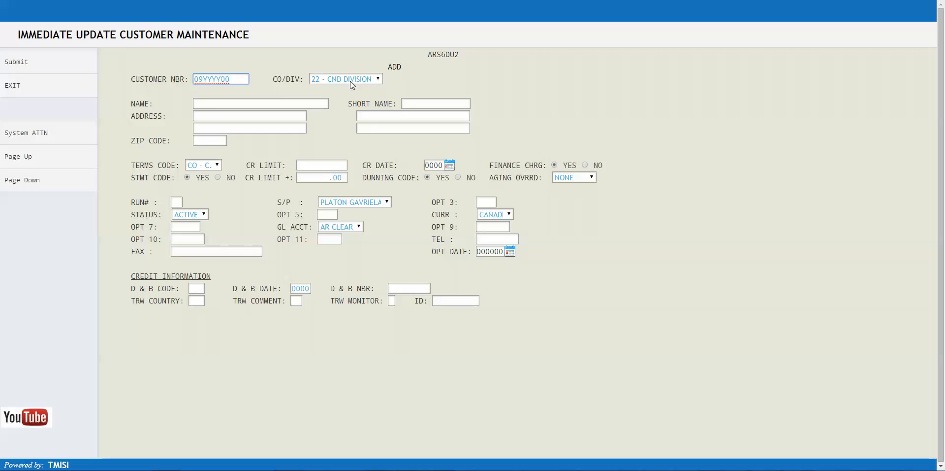
- Assign the new customer to division 23 - U.S. DIVISION and set the currency to US
{"action": "left_click", "coordinate": [379, 79]}
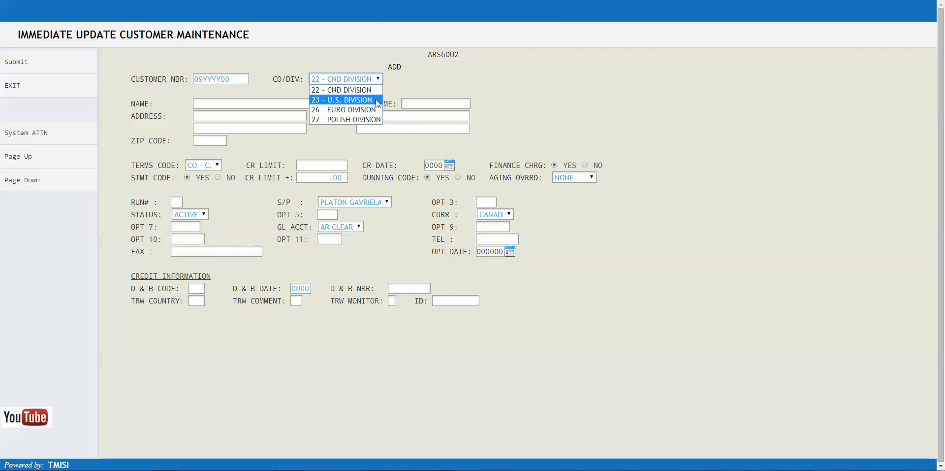
{"action": "left_click", "coordinate": [376, 98]}
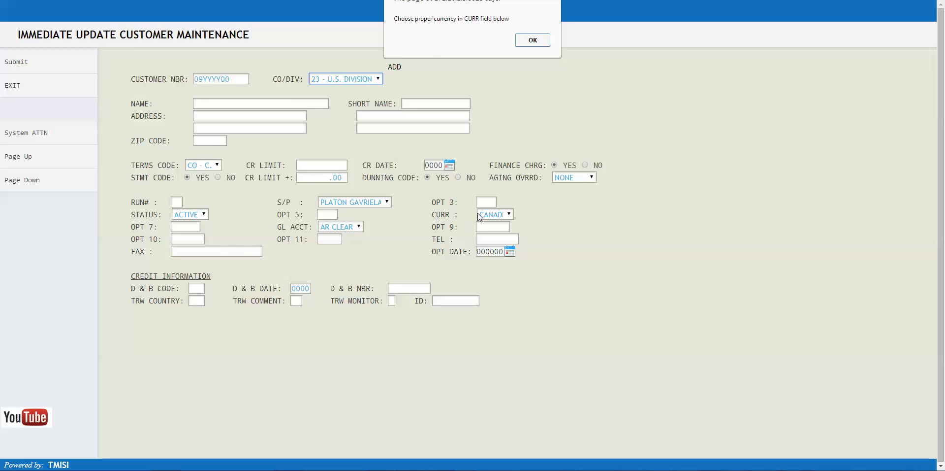
{"action": "left_click", "coordinate": [530, 40]}
{"action": "left_click", "coordinate": [509, 215]}
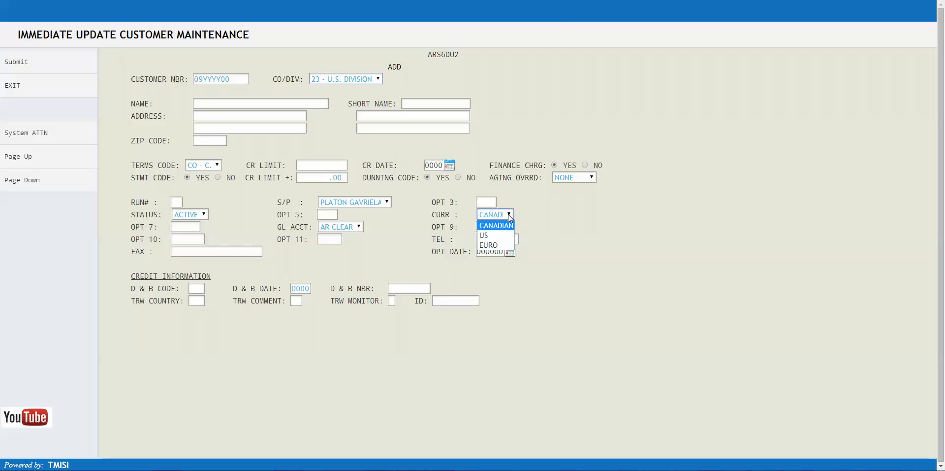
{"action": "left_click", "coordinate": [509, 236]}
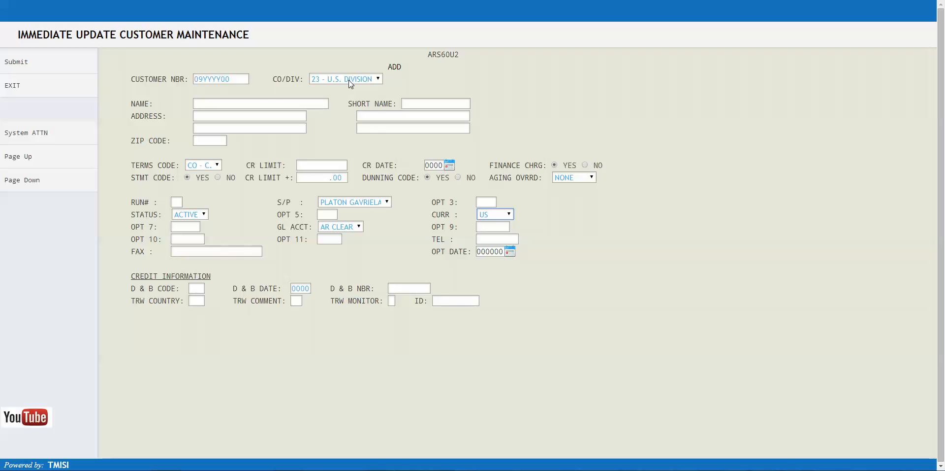
- Enter the customer name TEST CUSTOMER INC. with the short name TEST
{"action": "left_click", "coordinate": [225, 105]}
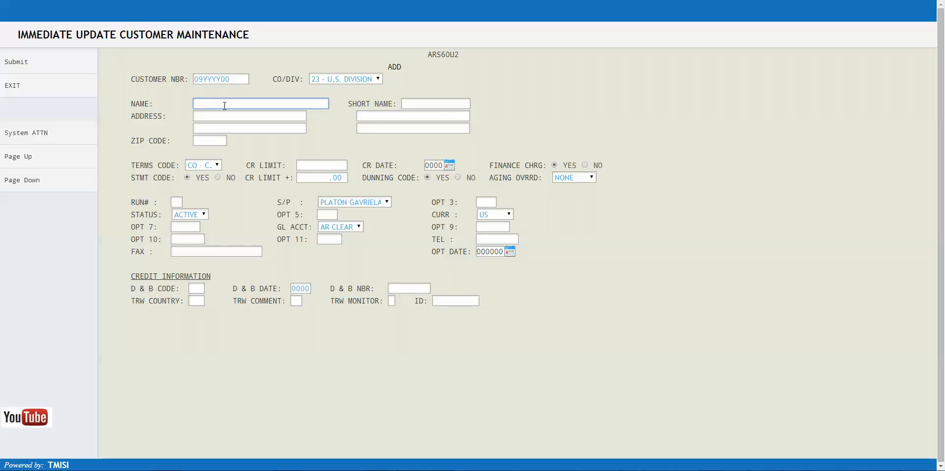
{"action": "type", "text": "TEST CUSTOMER INC."}
{"action": "key", "text": "Tab"}
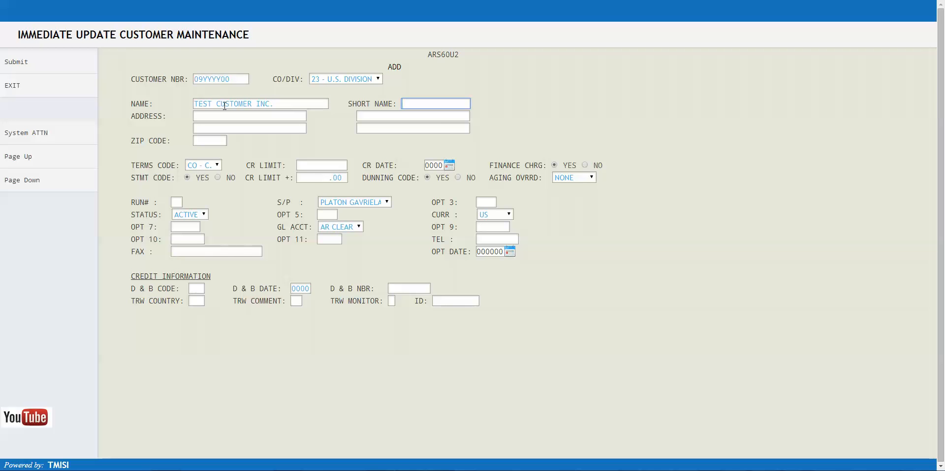
{"action": "type", "text": "TEST"}
{"action": "key", "text": "Tab"}
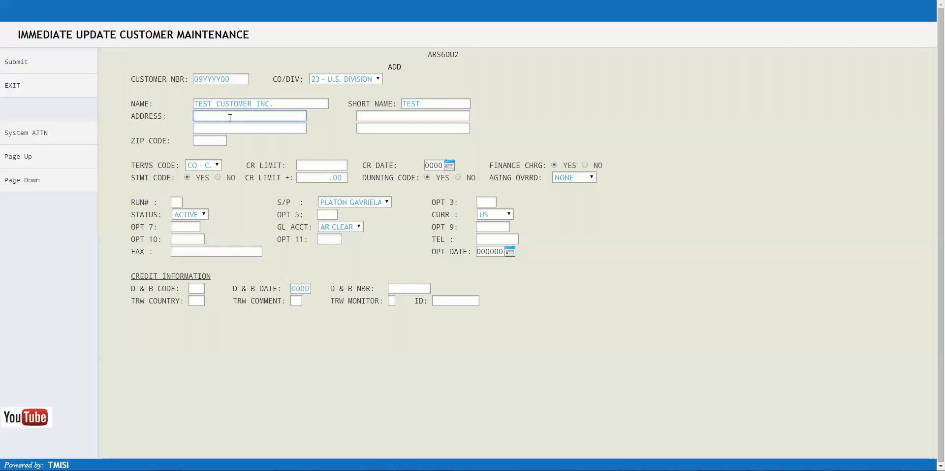
- Fill in the customer's street address and suite in the first two address fields
{"action": "type", "text": "123 MAIN STREET"}
{"action": "key", "text": "Tab"}
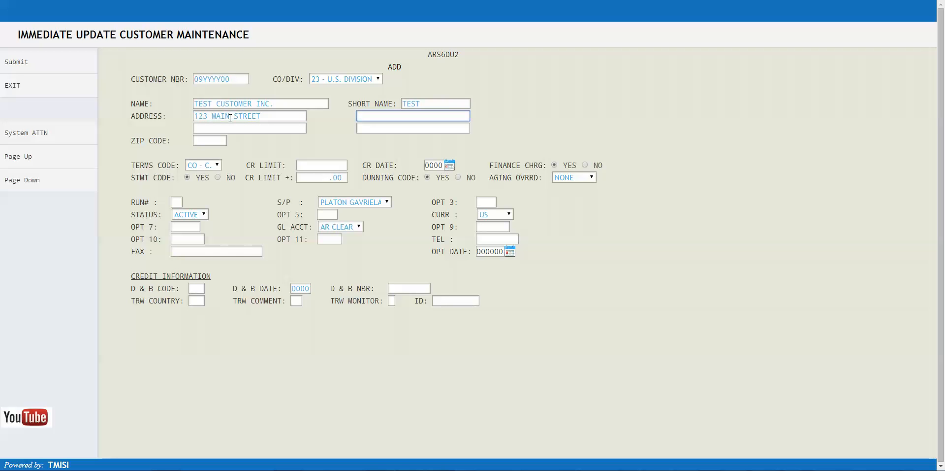
{"action": "type", "text": "SUITE 400"}
{"action": "key", "text": "Tab"}
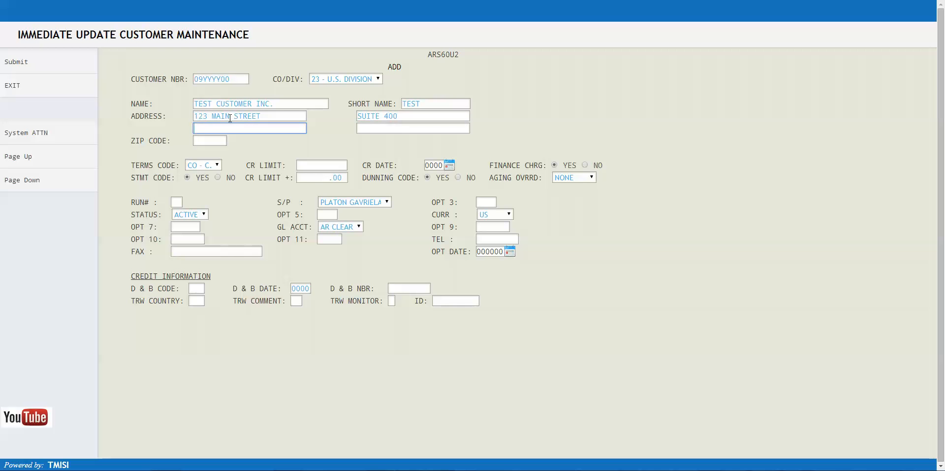
- Complete the customer's address with the city and province, the country and the suggested postal code
{"action": "type", "text": "MONTREAL, QUEBEC"}
{"action": "key", "text": "Tab"}
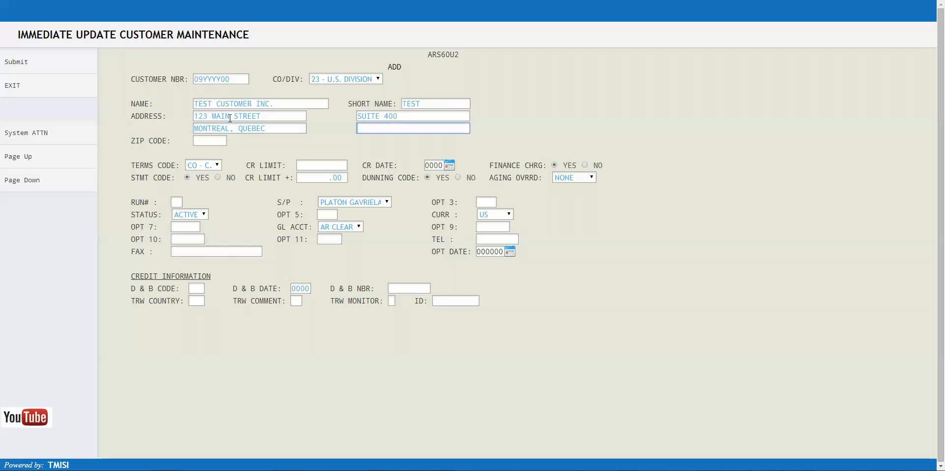
{"action": "type", "text": "CANADA"}
{"action": "left_click", "coordinate": [218, 142]}
{"action": "type", "text": "H"}
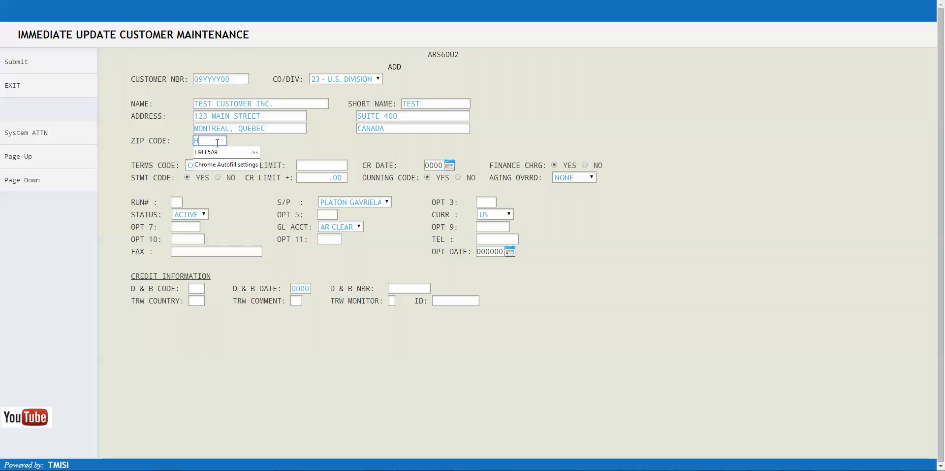
{"action": "left_click", "coordinate": [220, 155]}
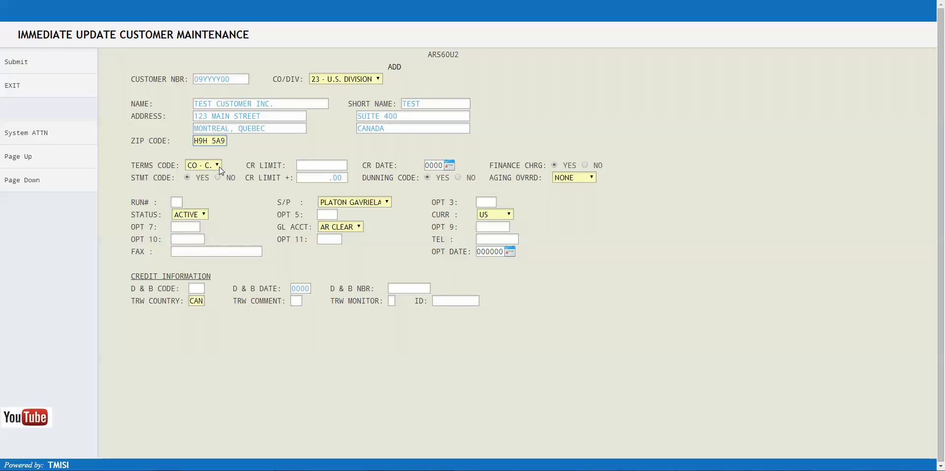
- Set the terms code to D5 - 2%10NET30J and the credit limit to 50000
{"action": "left_click", "coordinate": [219, 167]}
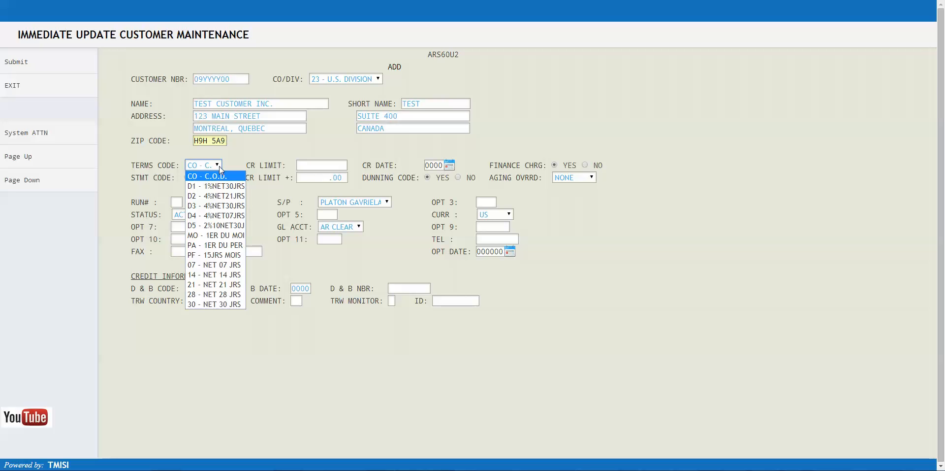
{"action": "left_click", "coordinate": [220, 225]}
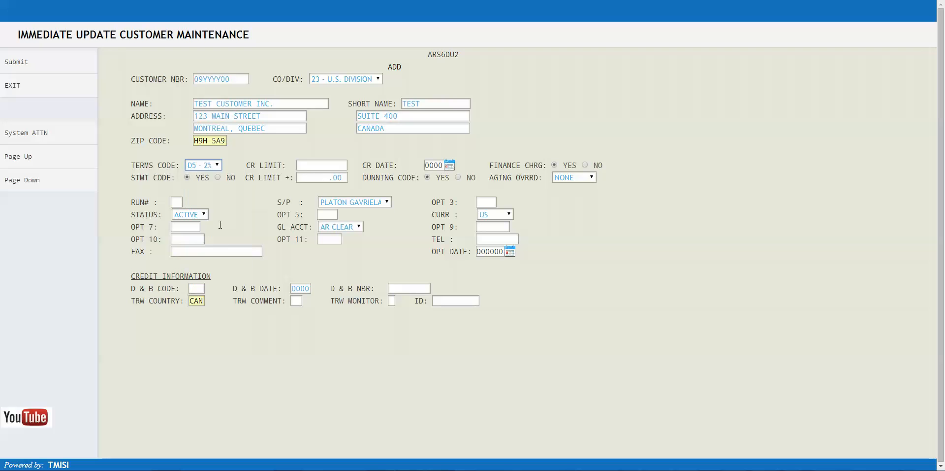
{"action": "key", "text": "Tab"}
{"action": "type", "text": "50000"}
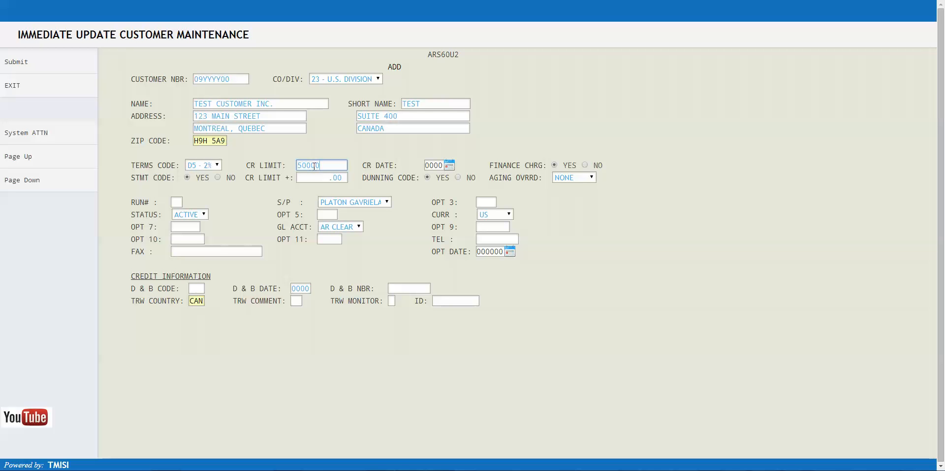
- Set the credit date to August 5, 2014 and the CR LIMIT + amount to 500.00
{"action": "left_click", "coordinate": [450, 166]}
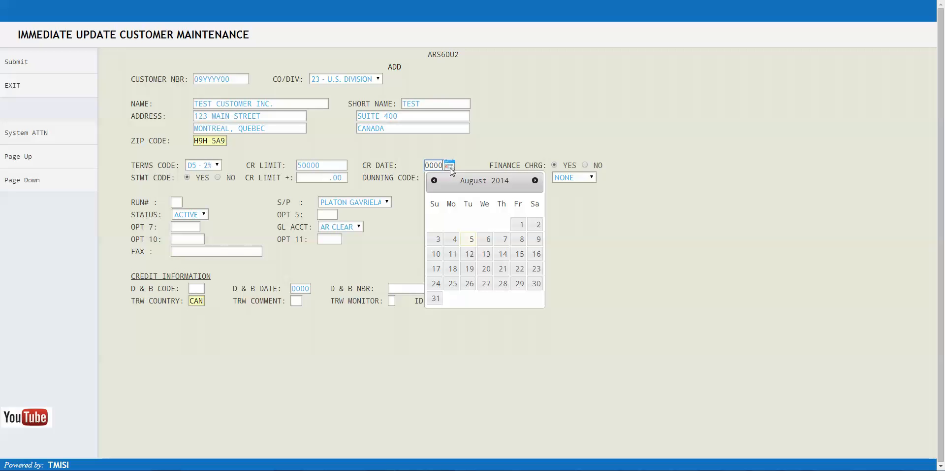
{"action": "left_click", "coordinate": [470, 241]}
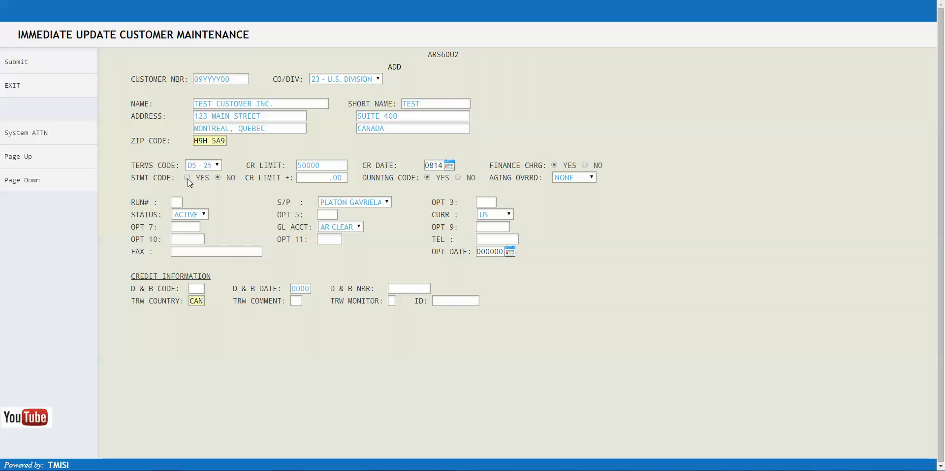
{"action": "left_click", "coordinate": [305, 177]}
- Review the dunning code choices and the aging override options, keeping YES and NONE
{"action": "left_click", "coordinate": [459, 176]}
{"action": "left_click", "coordinate": [428, 177]}
{"action": "left_click", "coordinate": [592, 178]}
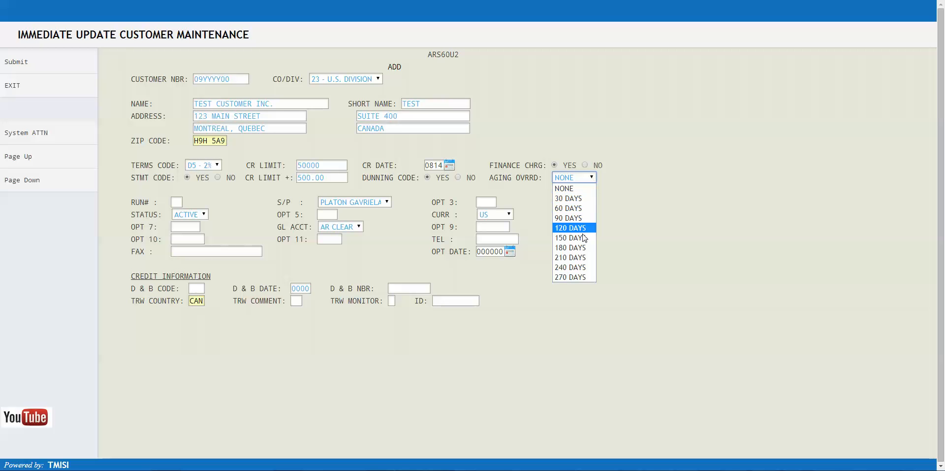
{"action": "left_click", "coordinate": [592, 177]}
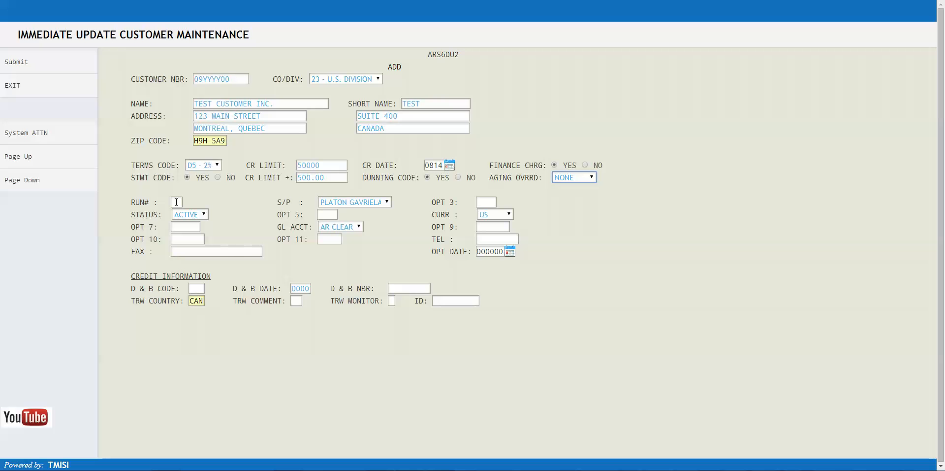
- Assign the fifth listed salesperson to the customer, keeping status ACTIVE and GL account AR CLEAR
{"action": "left_click", "coordinate": [386, 203]}
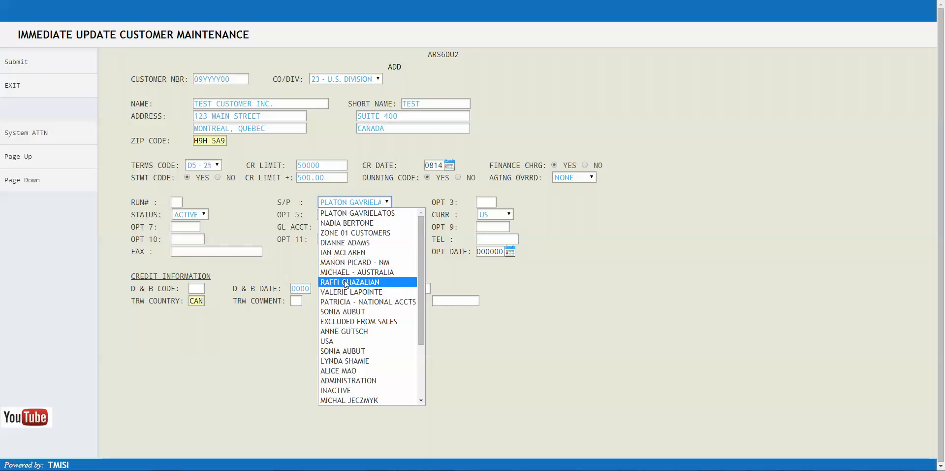
{"action": "left_click", "coordinate": [346, 253]}
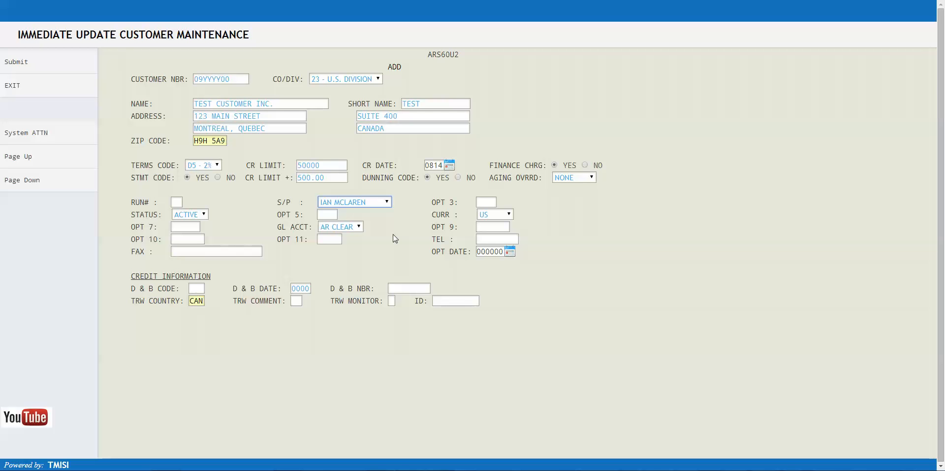
{"action": "left_click", "coordinate": [206, 214]}
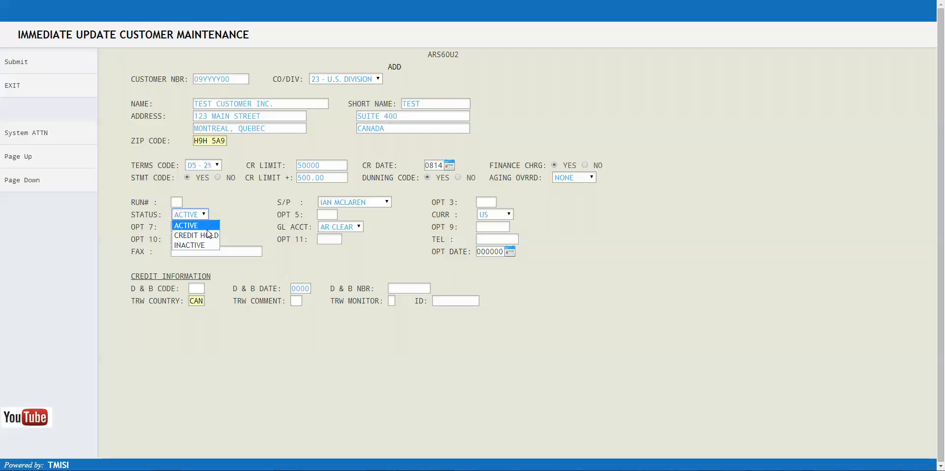
{"action": "left_click", "coordinate": [207, 227]}
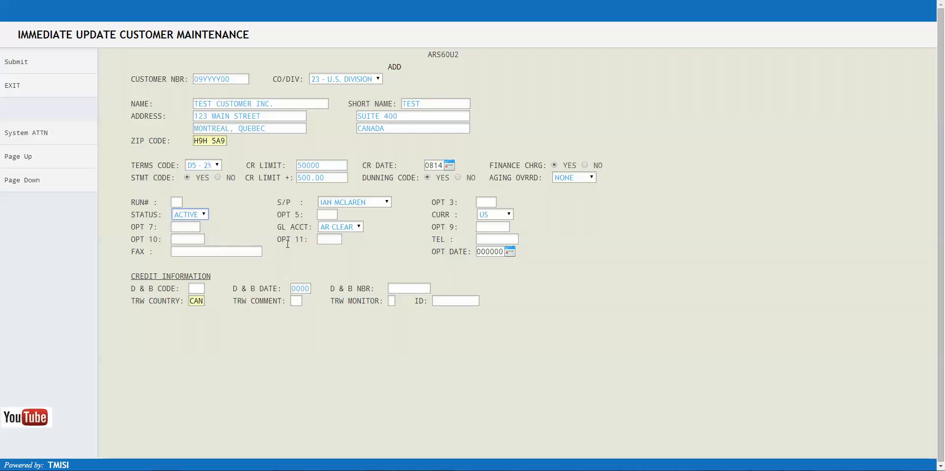
{"action": "left_click", "coordinate": [356, 227]}
{"action": "left_click", "coordinate": [358, 228]}
- Fill in the customer's telephone number and fax number
{"action": "left_click", "coordinate": [480, 241]}
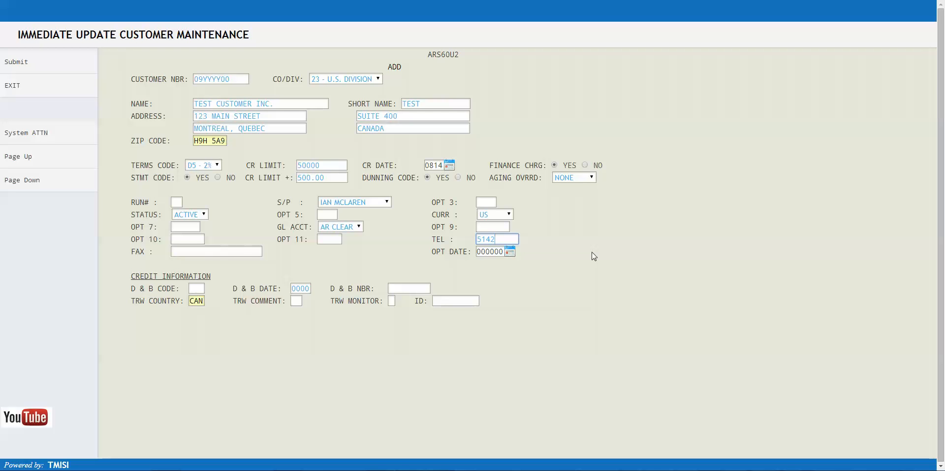
{"action": "left_click", "coordinate": [186, 253]}
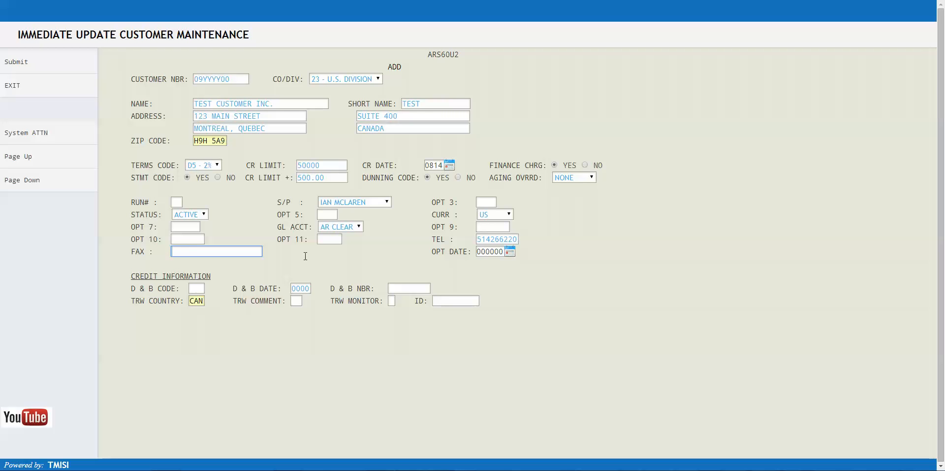
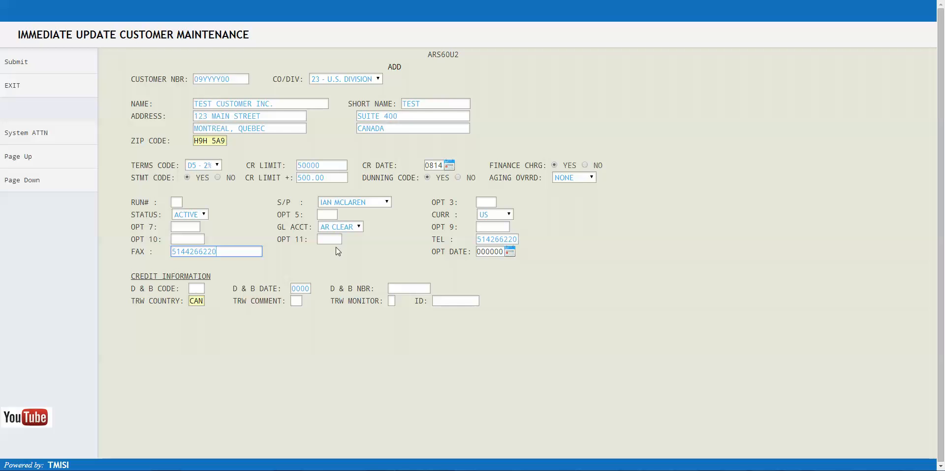